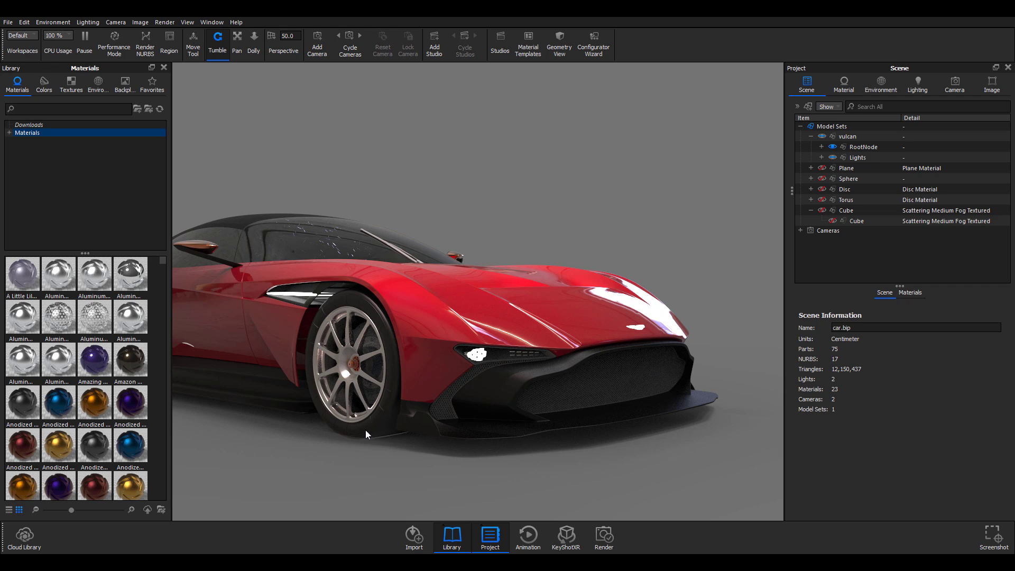
Step: Create a new image style and enable Vignette at 0.716 strength
click(990, 83)
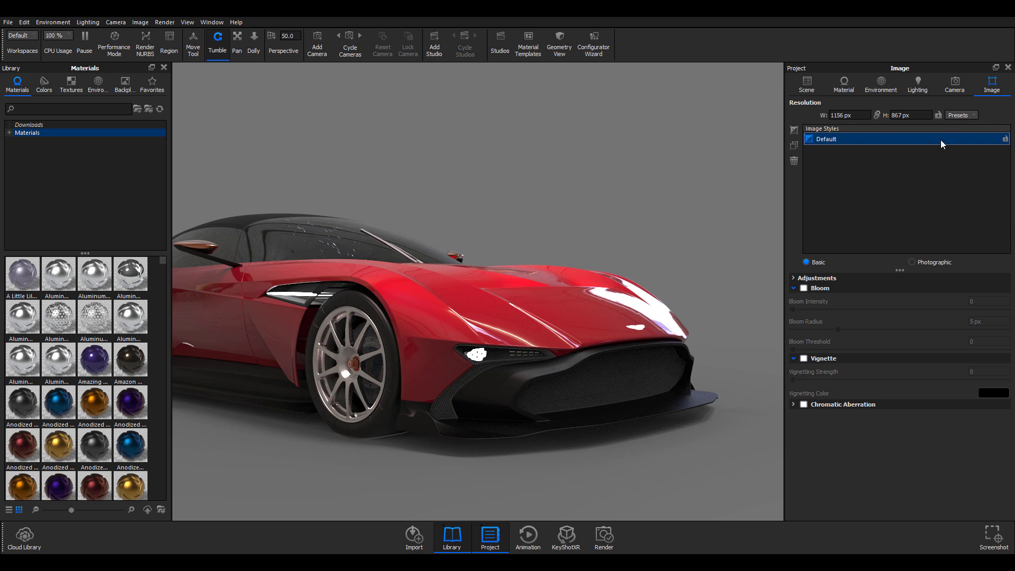
click(794, 130)
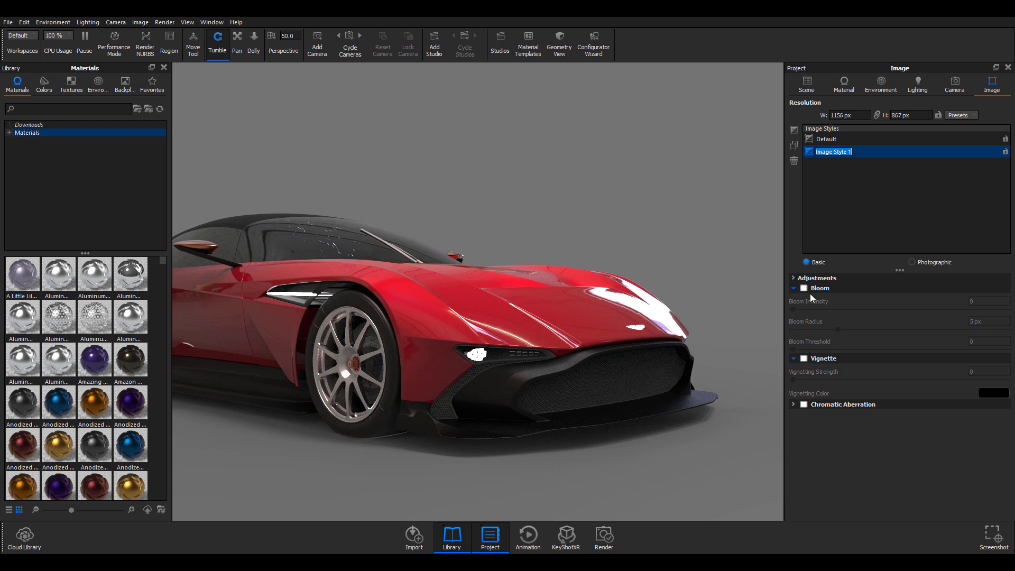
click(804, 358)
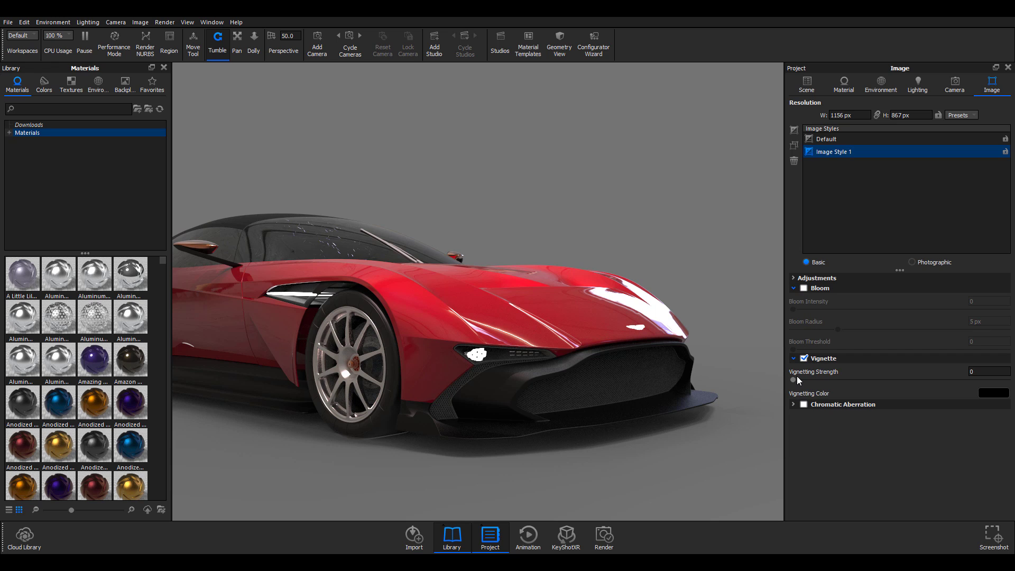
drag(792, 380, 948, 370)
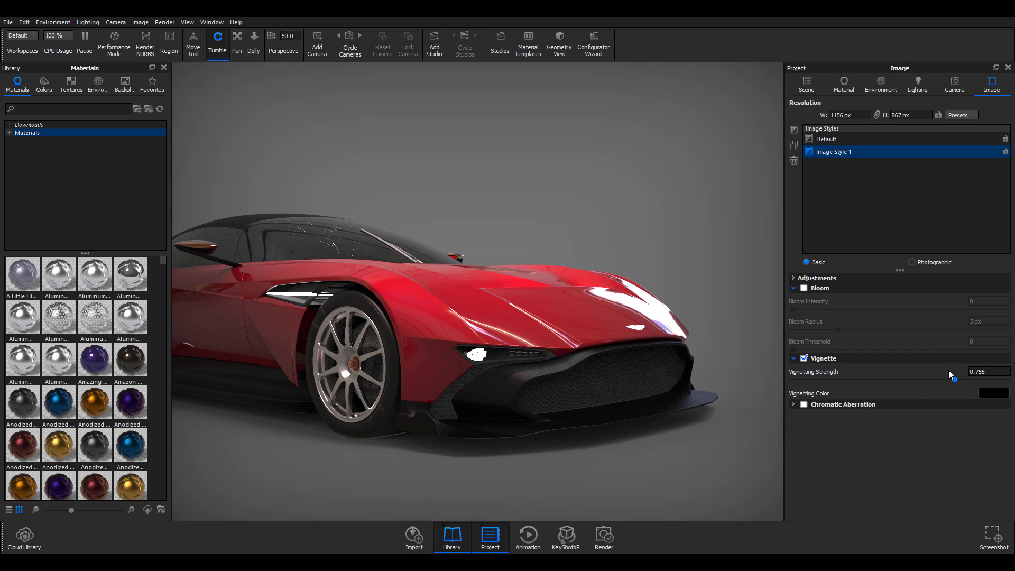
Step: Enable Chromatic Aberration and set its strength to 0.2
click(804, 405)
drag(794, 425, 920, 424)
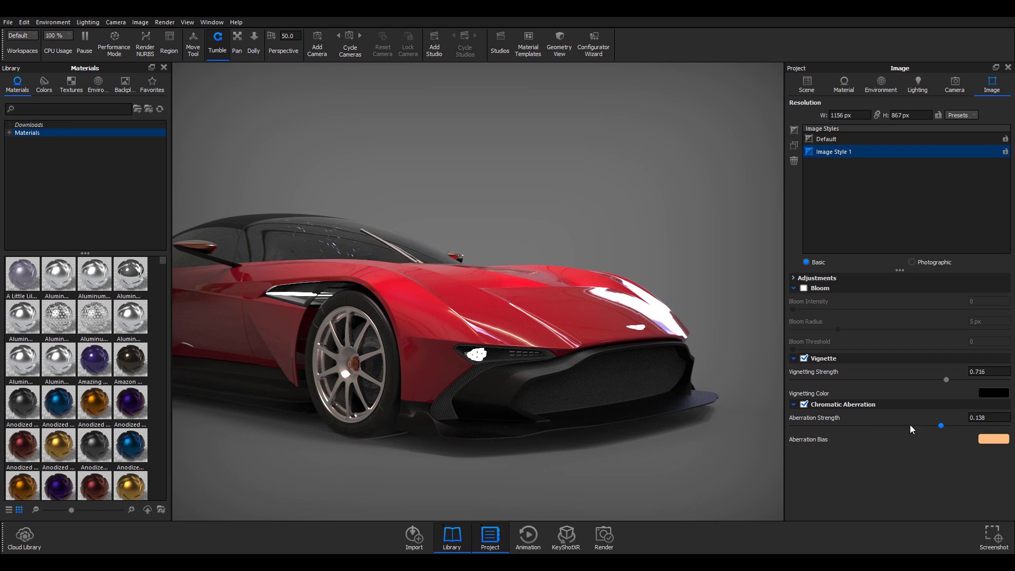
double_click(976, 418)
text(0)
key(Return)
text(.2)
key(Return)
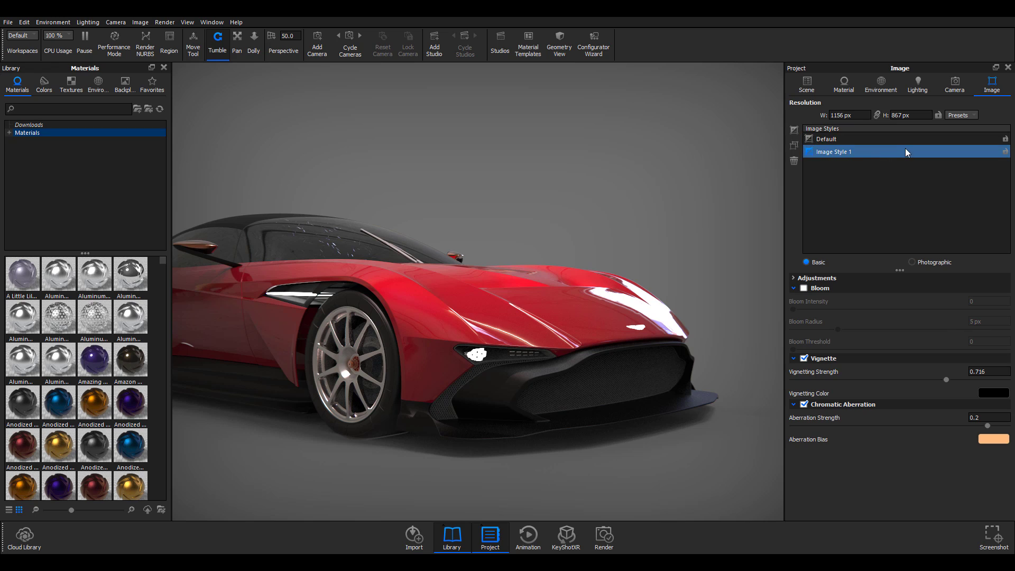
Step: Check Bloom and settle its intensity at 0.295 and radius at 10.576 px
click(805, 288)
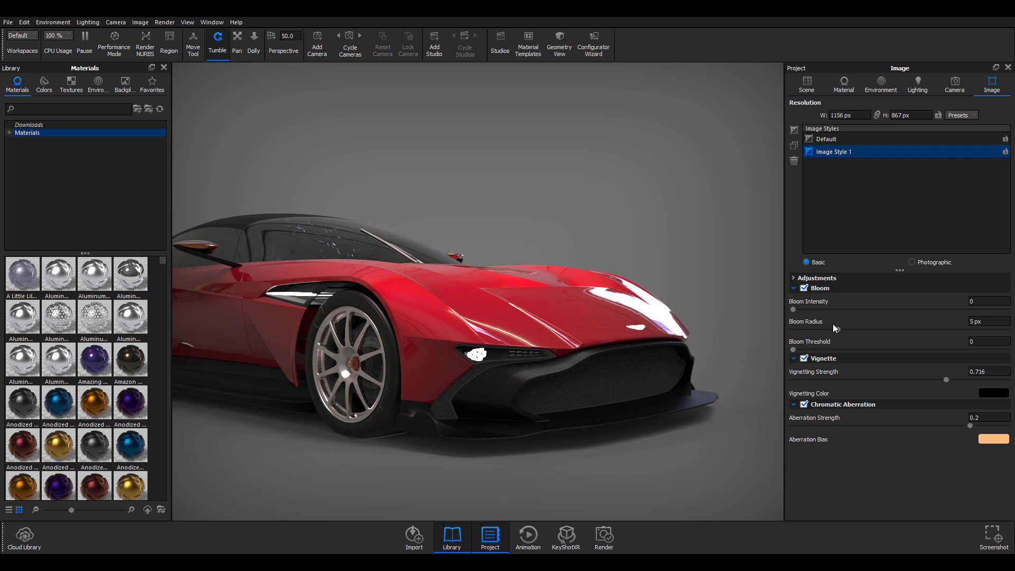
drag(793, 310, 876, 309)
drag(963, 306, 750, 282)
drag(819, 309, 901, 328)
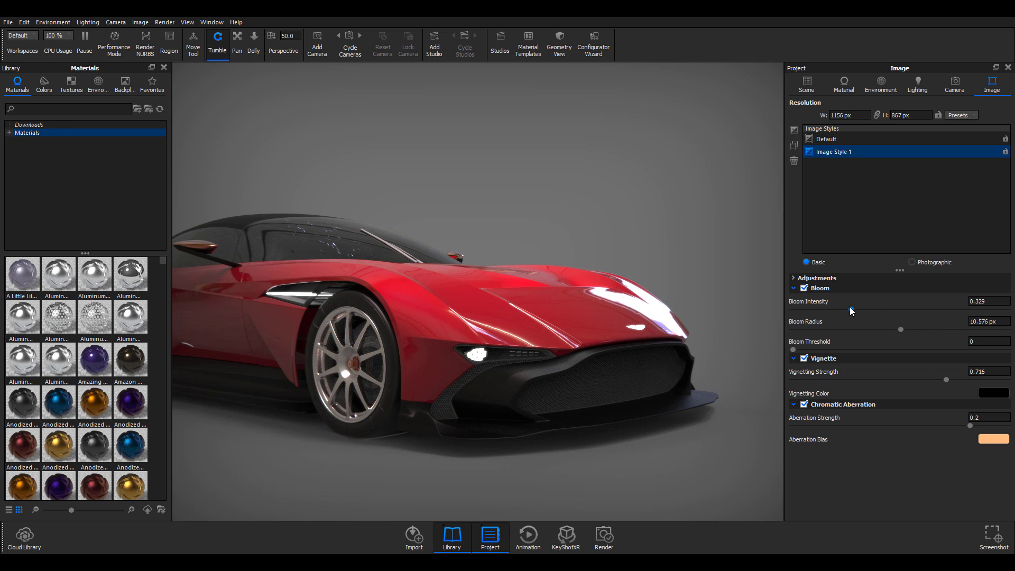
drag(851, 307, 845, 310)
Step: Collapse the effect sections, then set Exposure to -0.568 EV and Gamma to 2.125
click(793, 288)
click(794, 299)
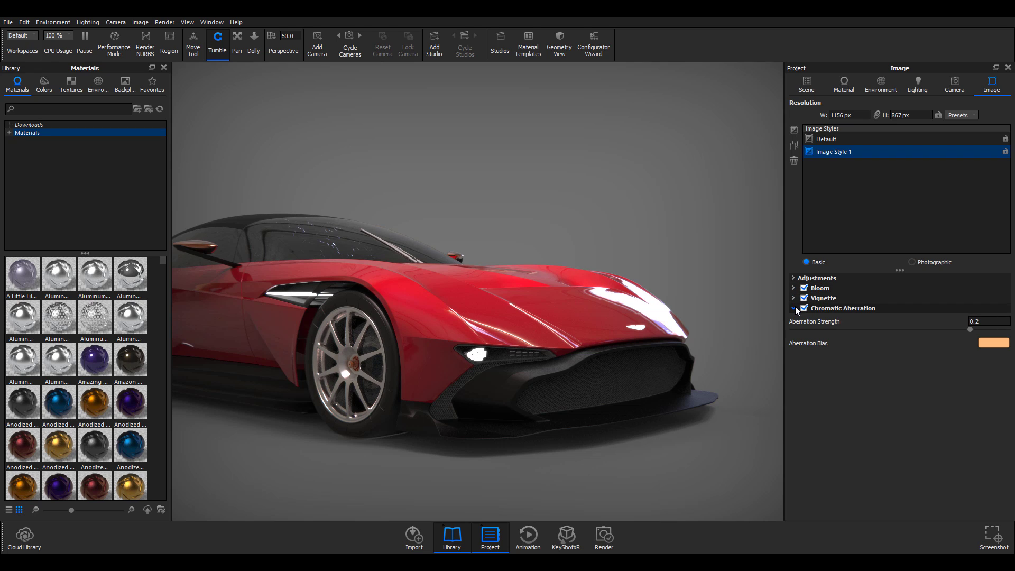
click(794, 308)
click(794, 278)
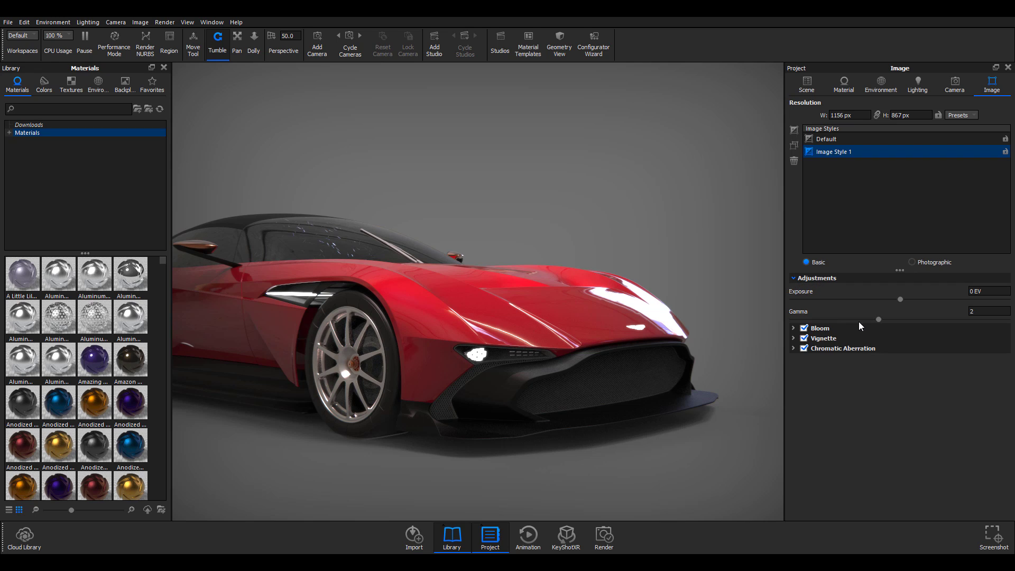
drag(903, 299, 884, 318)
mouse_move(875, 299)
mouse_down()
mouse_move(854, 298)
mouse_move(913, 300)
mouse_move(870, 302)
mouse_up()
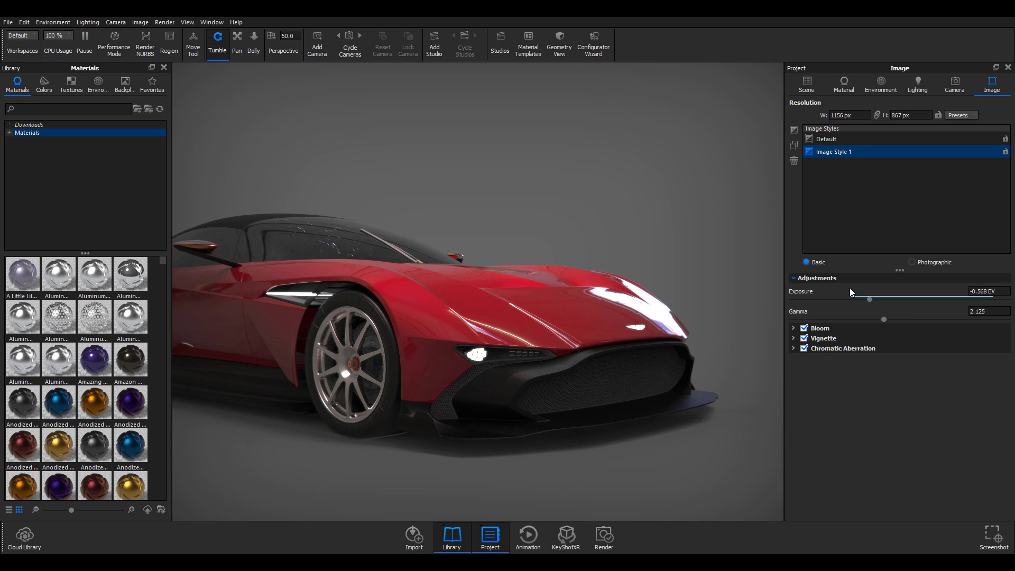
Step: Compare Default against Image Style 1, then make Image Style 1 Photographic
click(845, 139)
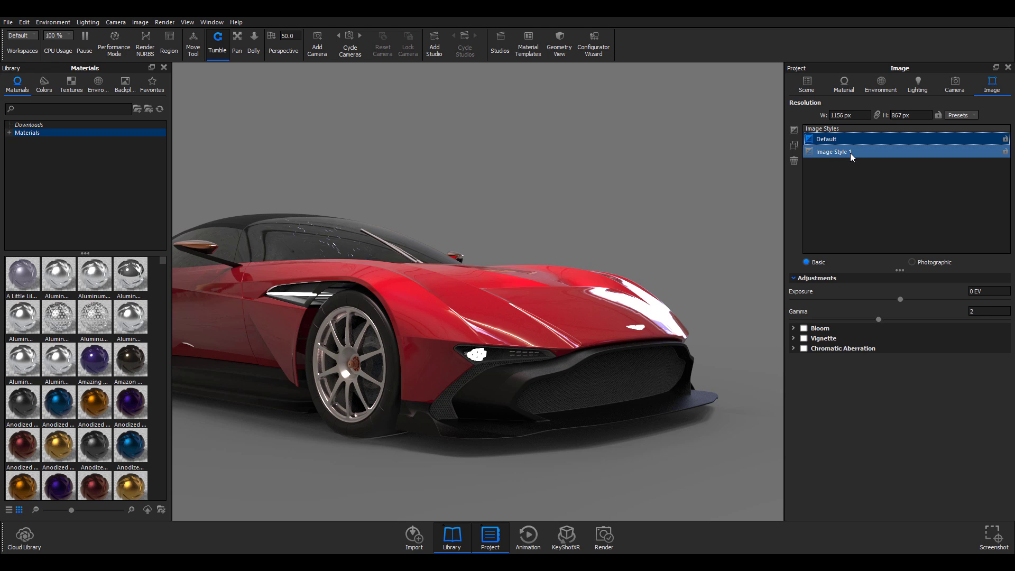
click(850, 153)
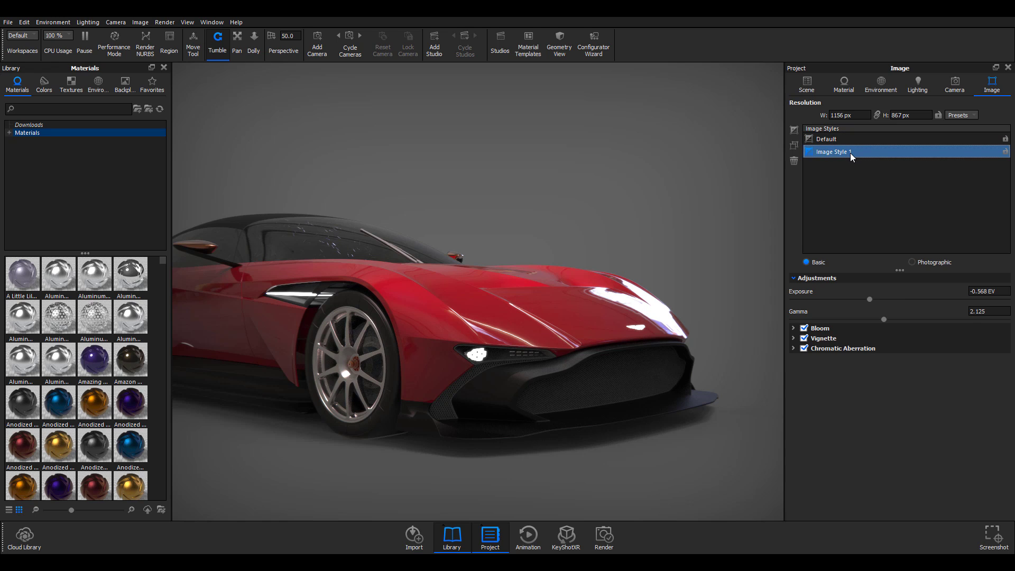
click(1006, 153)
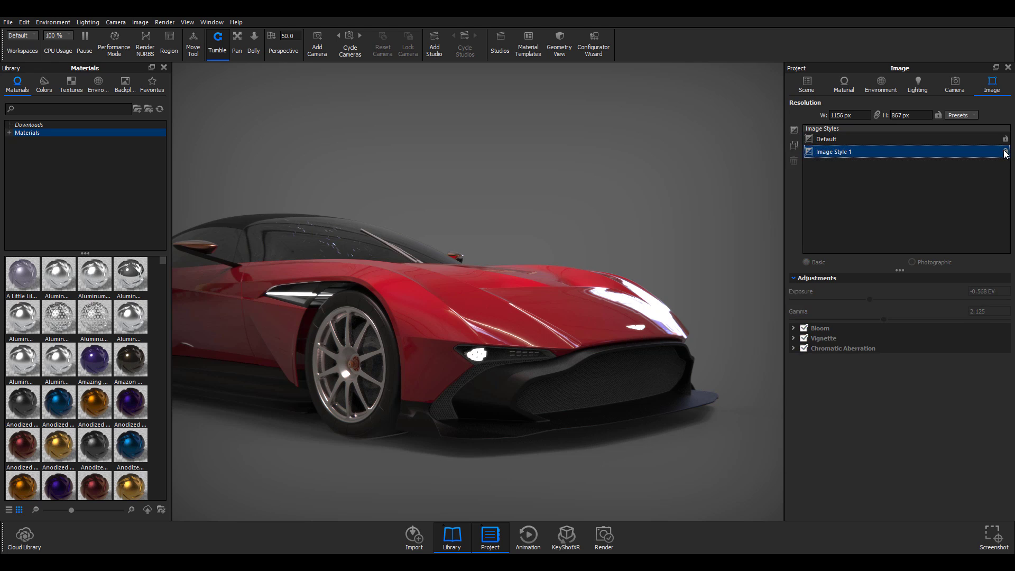
click(1006, 152)
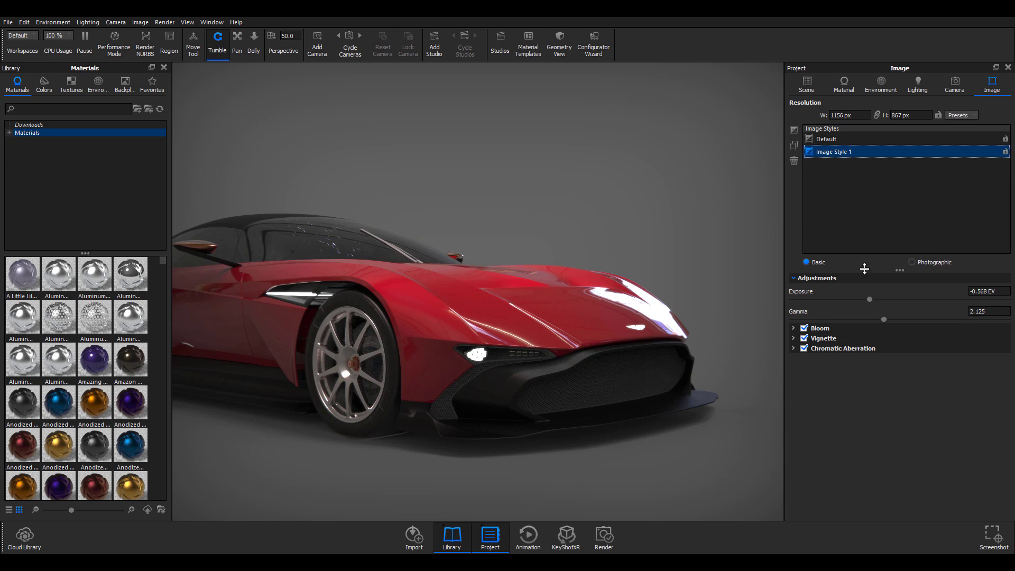
click(929, 262)
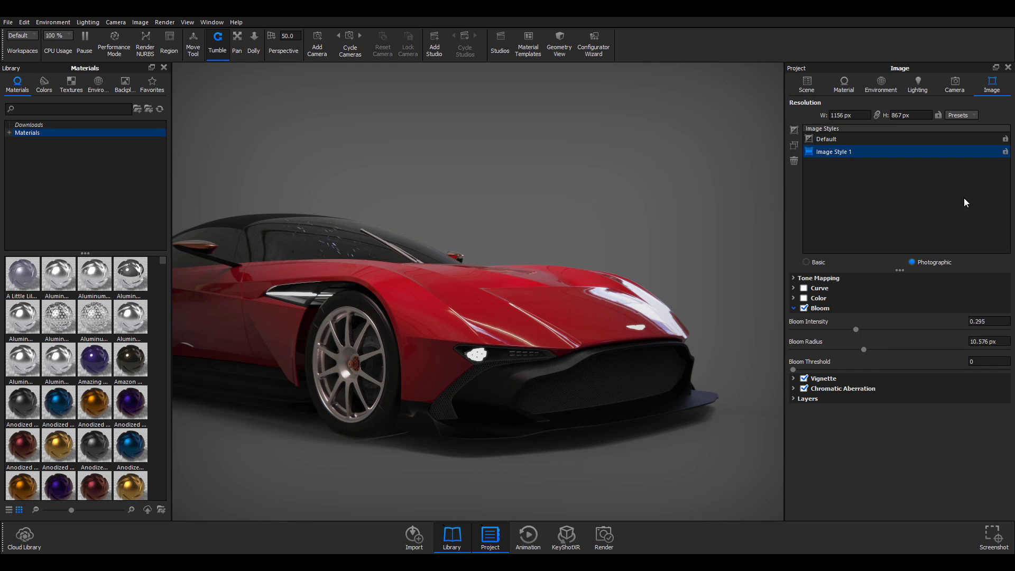
Step: Lock Image Style 1, add a Photographic Image Style 2 with Bloom, and compare both
click(1005, 152)
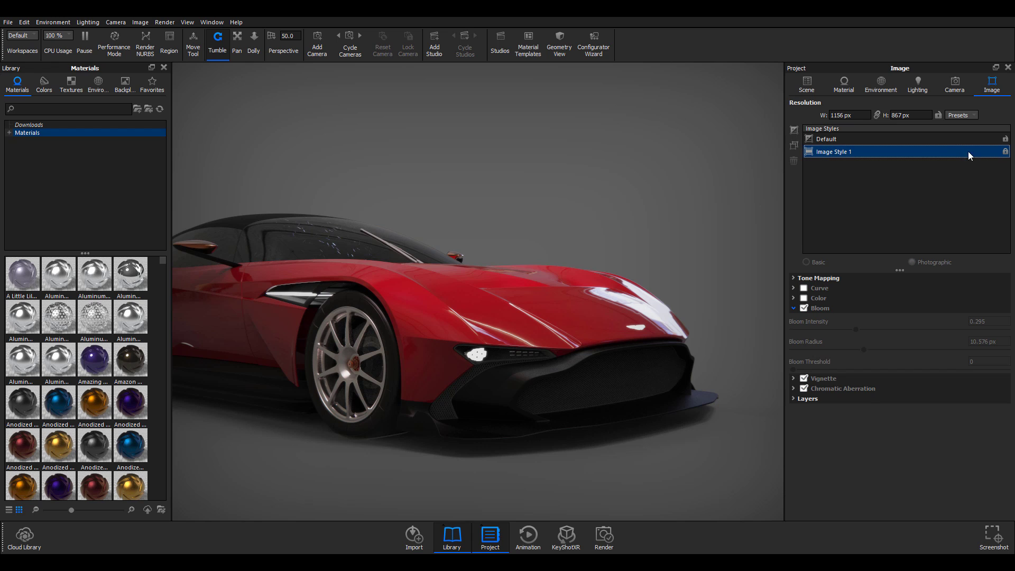
click(794, 130)
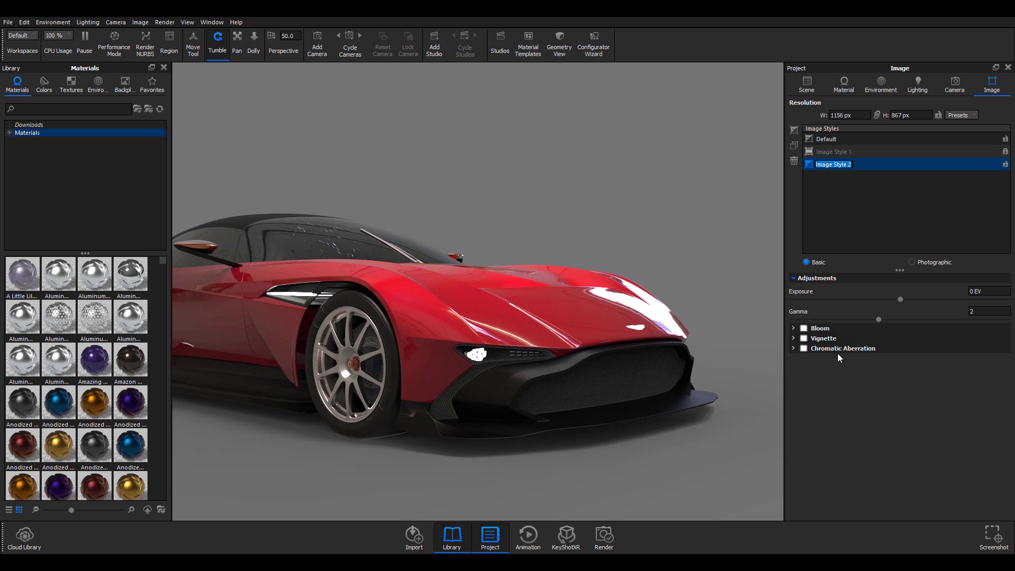
click(932, 264)
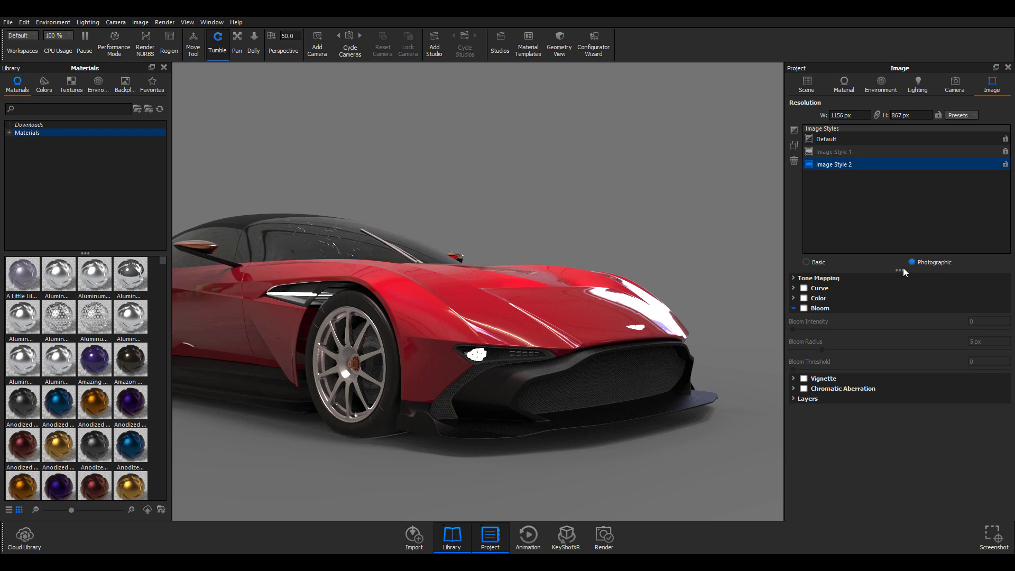
click(804, 309)
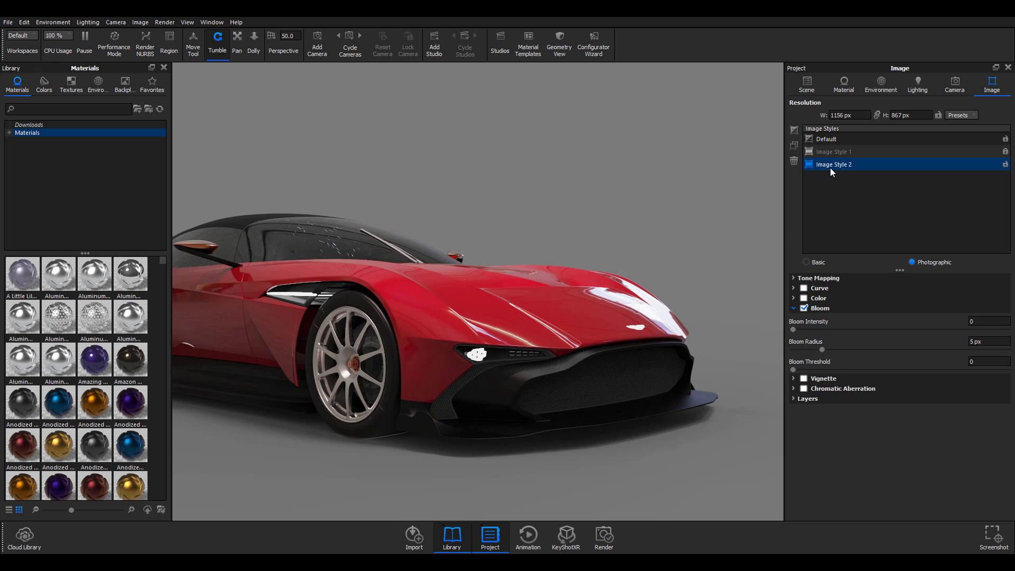
ctrl+click(837, 152)
ctrl+click(847, 164)
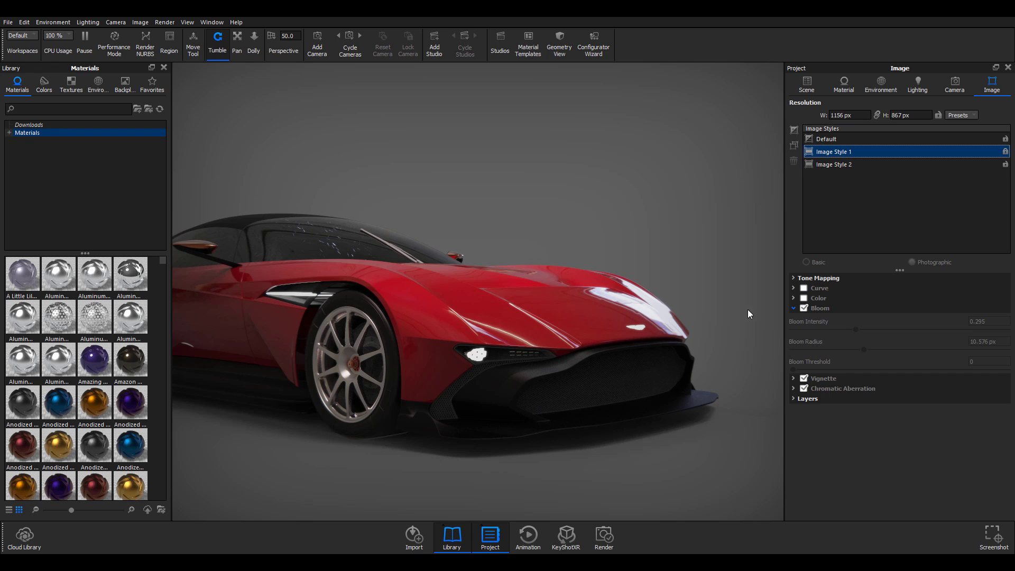
click(847, 163)
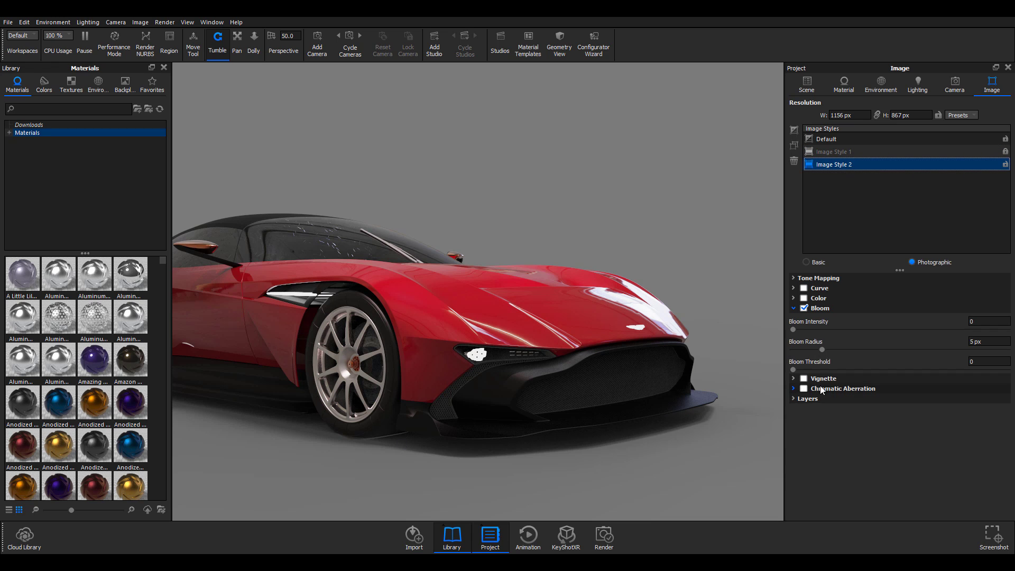
Step: Turn on Image Style 2's vignette and, after comparing with Image Style 1, set it to 0.73
click(803, 378)
drag(825, 400, 906, 416)
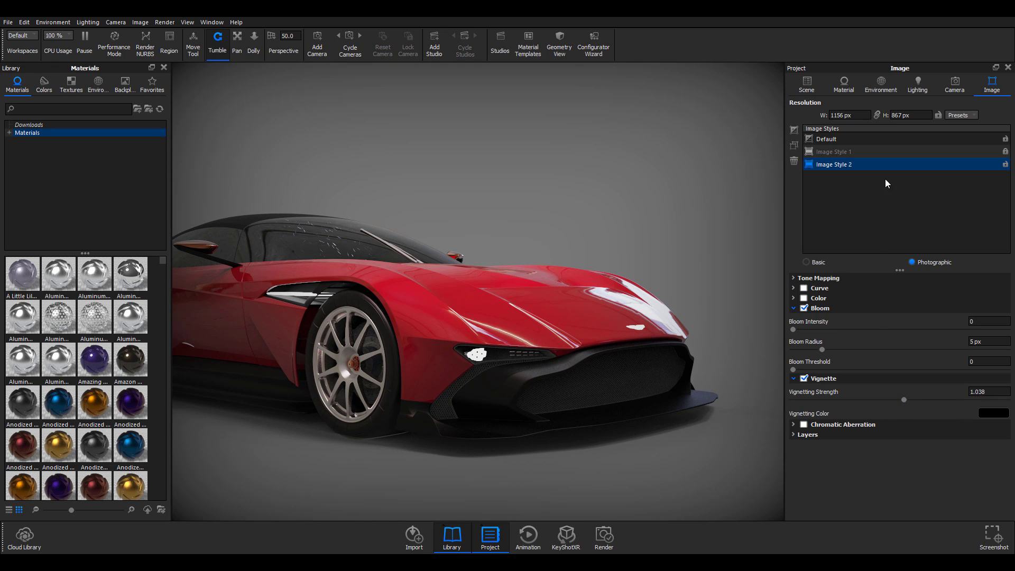
click(884, 153)
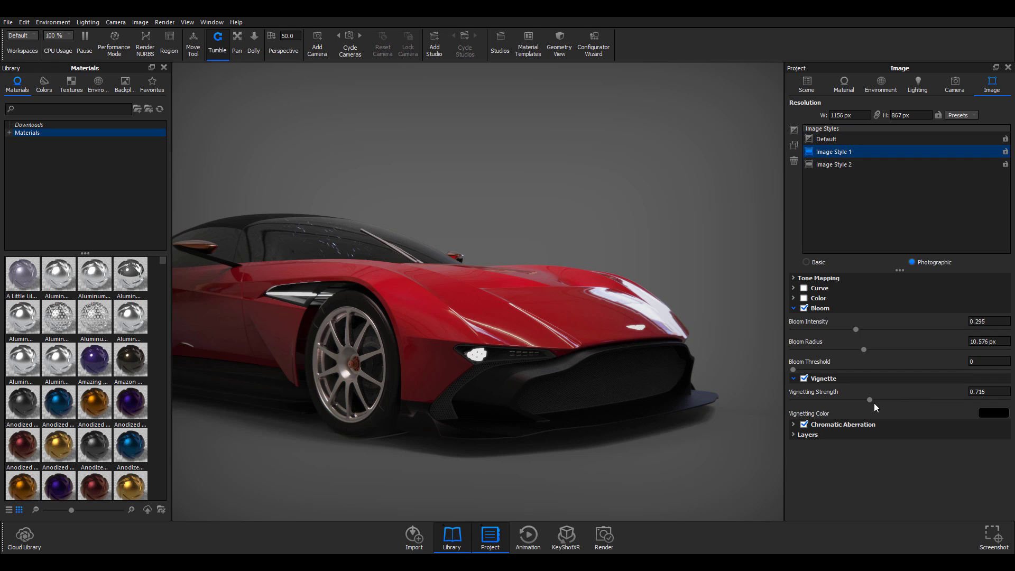
mouse_move(869, 400)
mouse_down()
mouse_move(962, 400)
mouse_move(877, 410)
mouse_up()
click(865, 164)
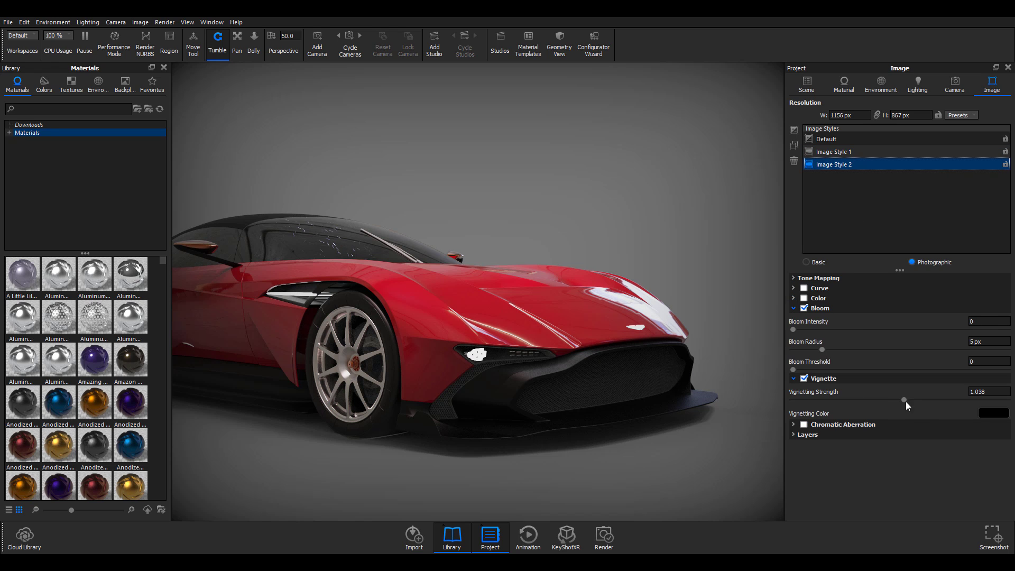
drag(905, 400, 872, 400)
Step: Enable Chromatic Aberration at 0.054 and Color with Saturation -0.031 and Vibrance 0.178
click(804, 425)
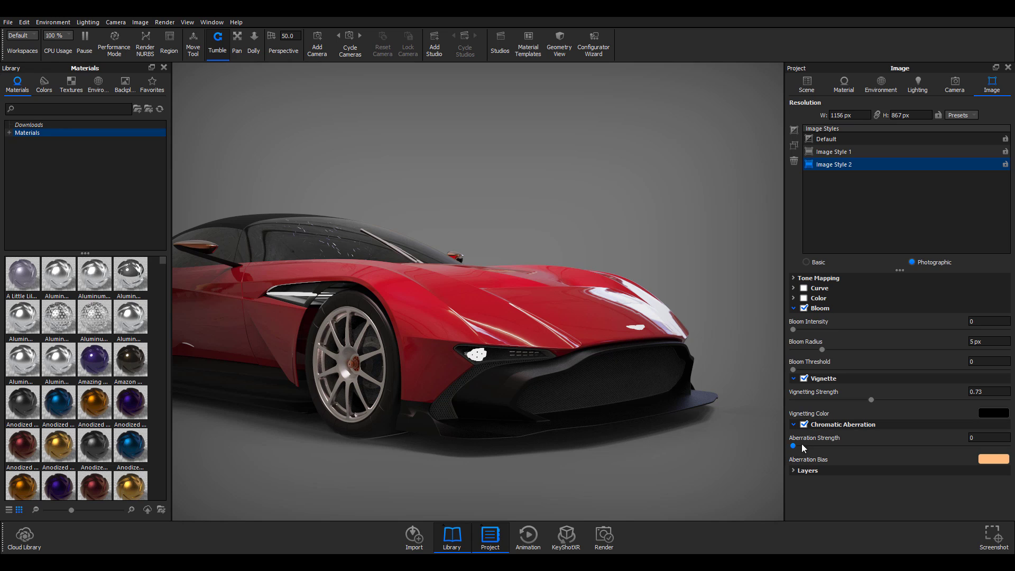
drag(793, 446, 841, 452)
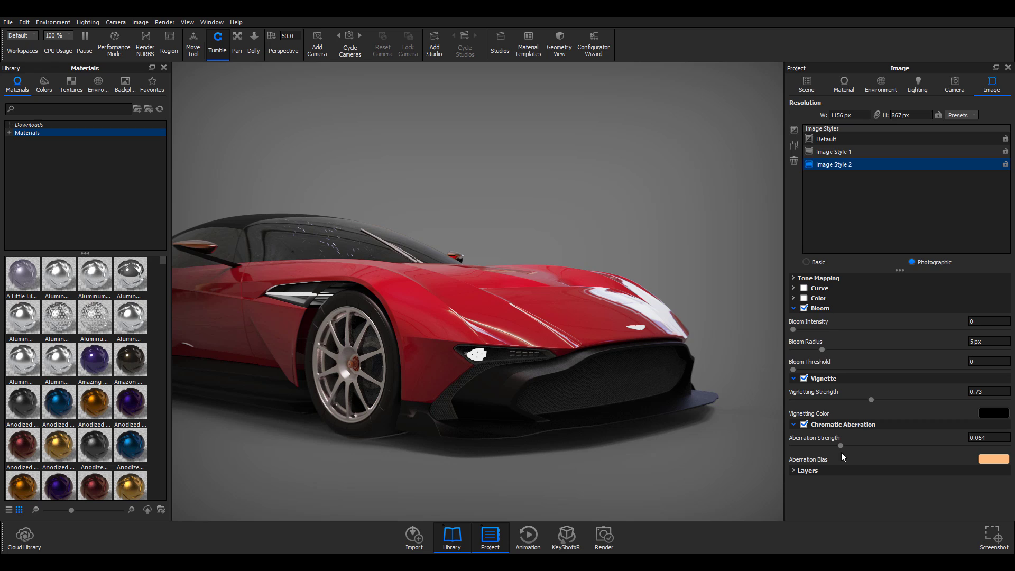
click(806, 300)
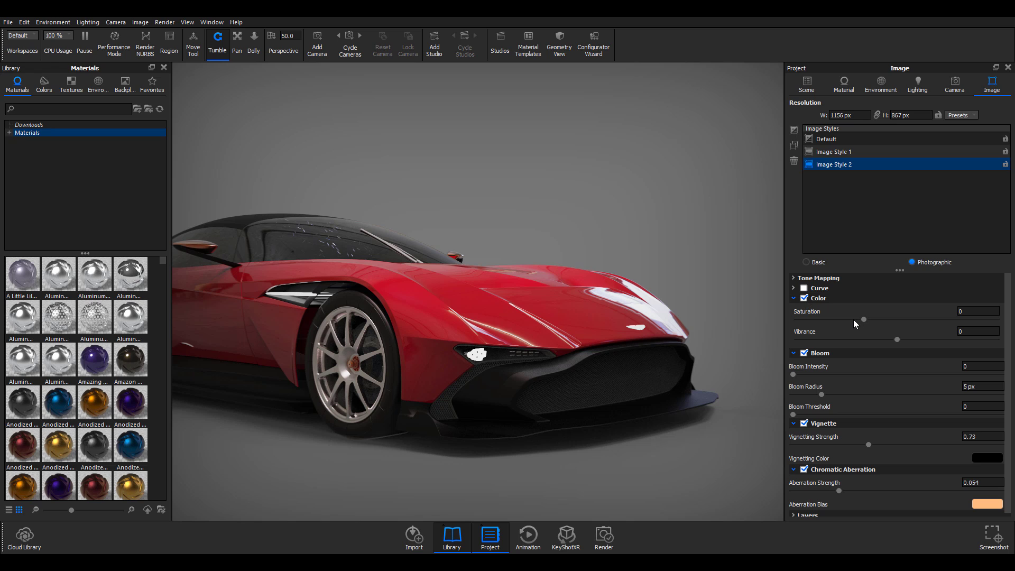
mouse_move(864, 320)
mouse_down()
mouse_move(912, 321)
mouse_move(837, 329)
mouse_move(954, 331)
mouse_move(828, 328)
mouse_move(905, 338)
mouse_move(858, 338)
mouse_up()
click(901, 344)
mouse_move(918, 350)
mouse_down()
mouse_move(849, 351)
mouse_move(931, 352)
mouse_move(855, 359)
mouse_move(916, 360)
mouse_up()
Step: Enable the Curve and set Lights 1.11, Shadows 0.418 and Highlights -0.446
click(793, 287)
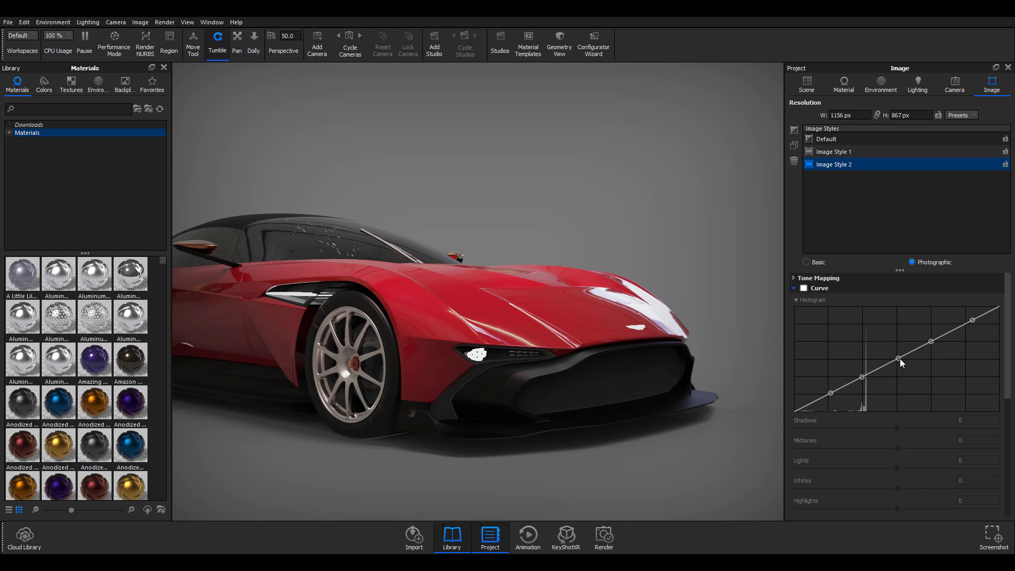
click(804, 288)
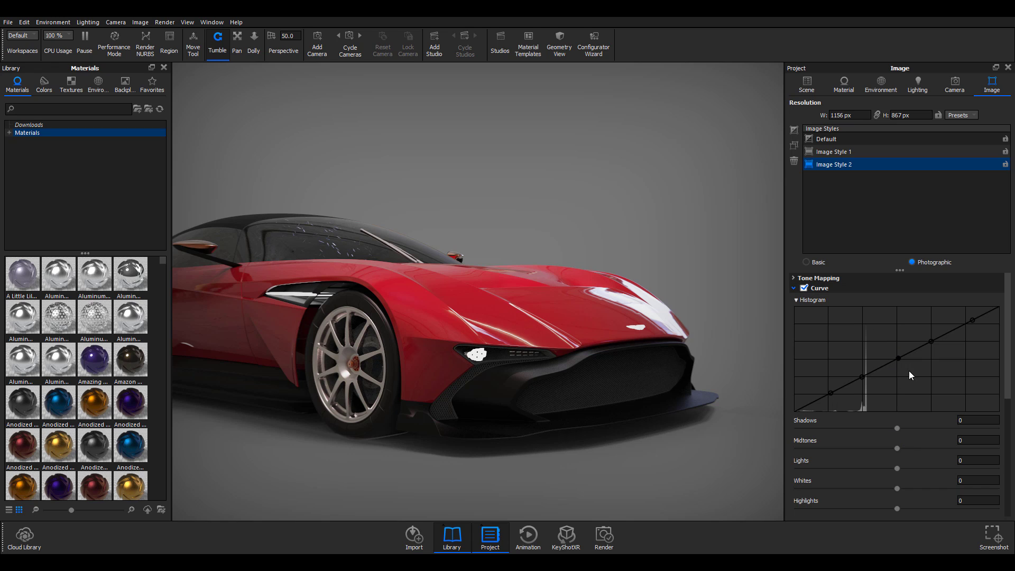
mouse_move(908, 372)
mouse_down()
mouse_move(947, 406)
mouse_move(911, 376)
mouse_move(900, 374)
mouse_move(900, 386)
mouse_up()
mouse_move(896, 350)
mouse_down()
mouse_move(892, 337)
mouse_move(897, 358)
mouse_up()
drag(897, 469, 929, 468)
click(934, 468)
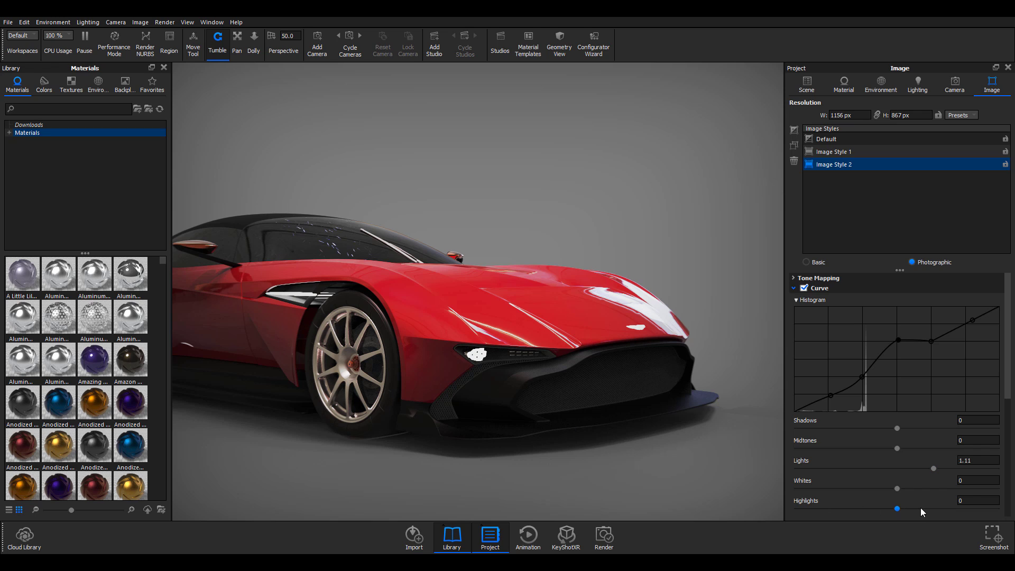
drag(921, 508, 982, 509)
click(856, 509)
drag(898, 427, 921, 437)
Step: Lock Image Style 2, preview Image Style 1 and Default, then return to Image Style 2
scroll(922, 486, down, 4)
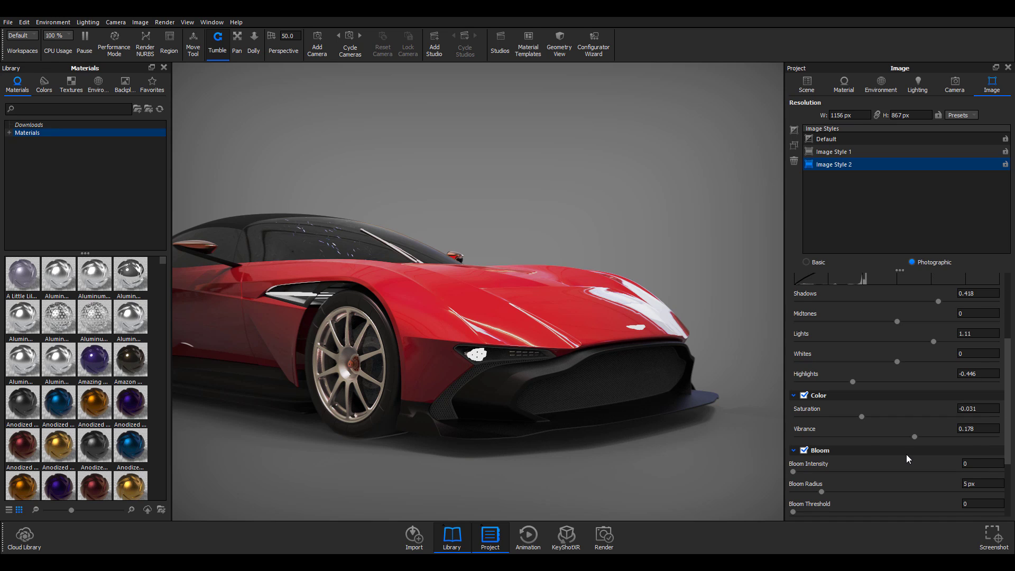
scroll(907, 458, down, 3)
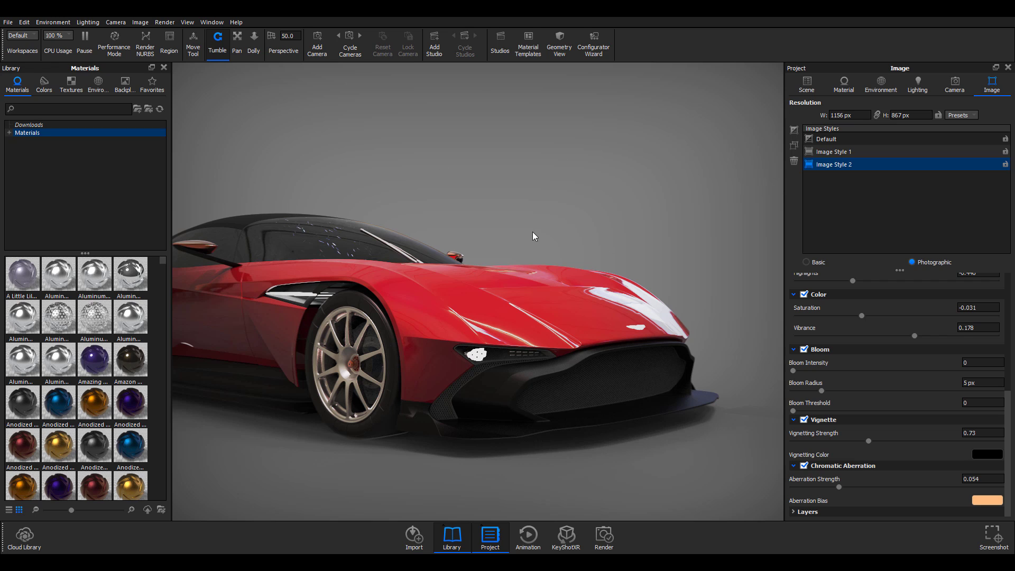
click(1005, 165)
click(1005, 151)
click(937, 140)
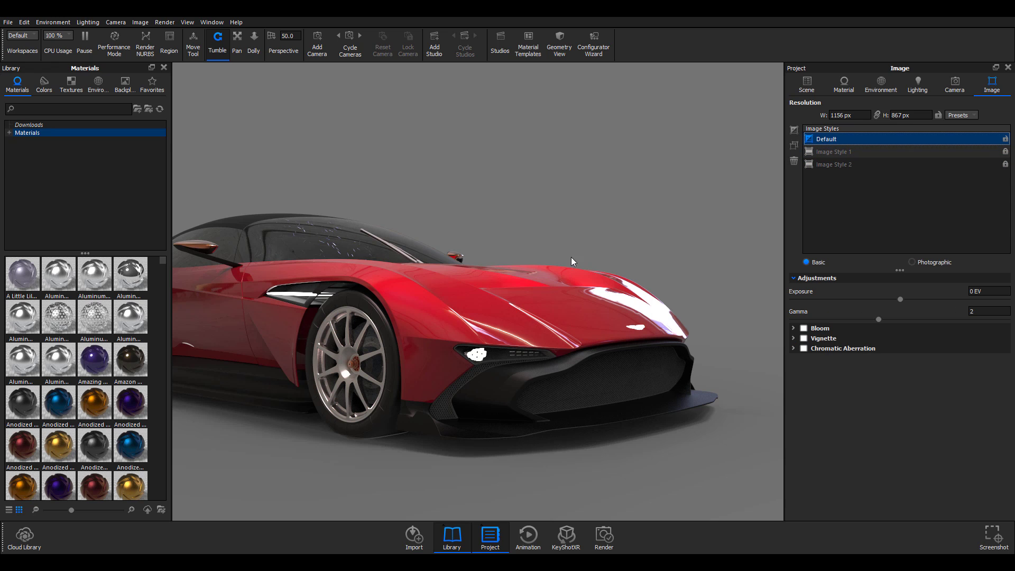
click(844, 165)
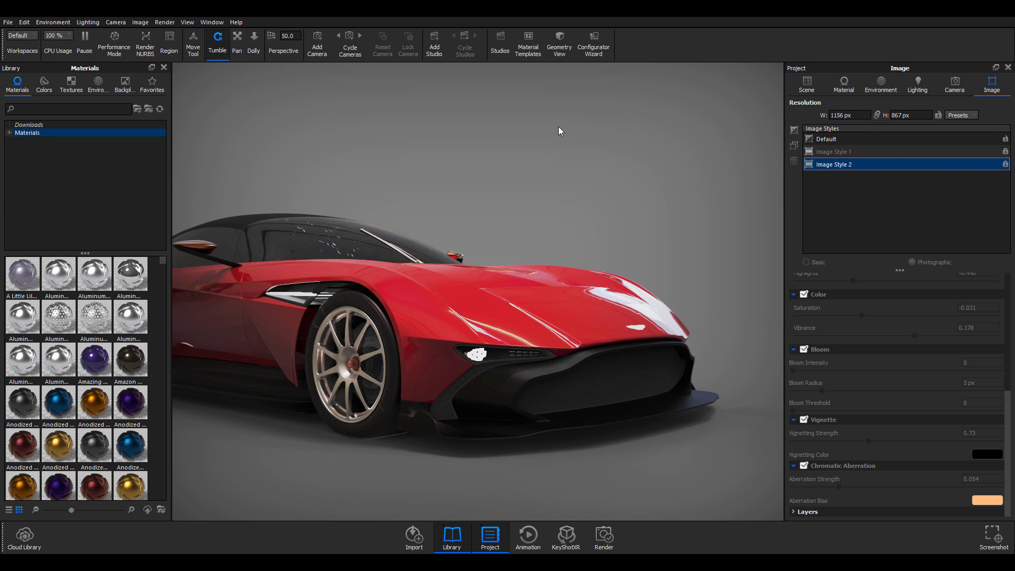
Step: In the Environment settings, pick orange #EAB36A as the background colour and confirm
click(880, 88)
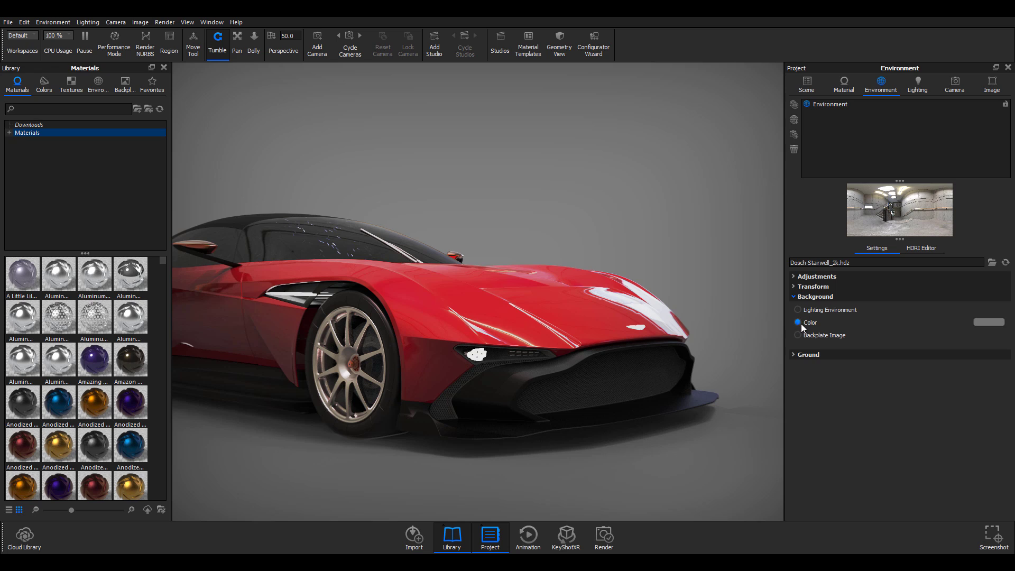
click(989, 322)
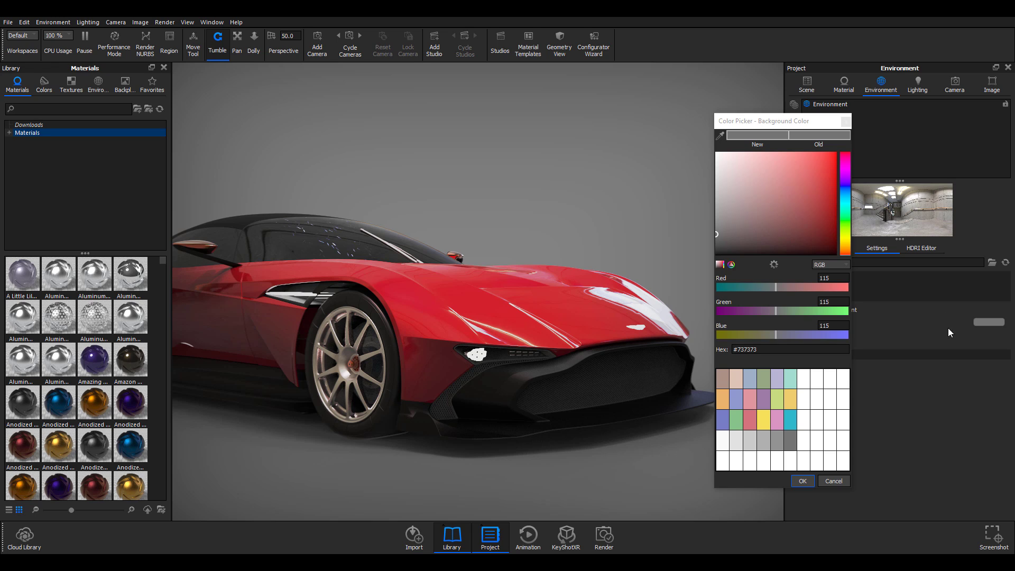
click(722, 401)
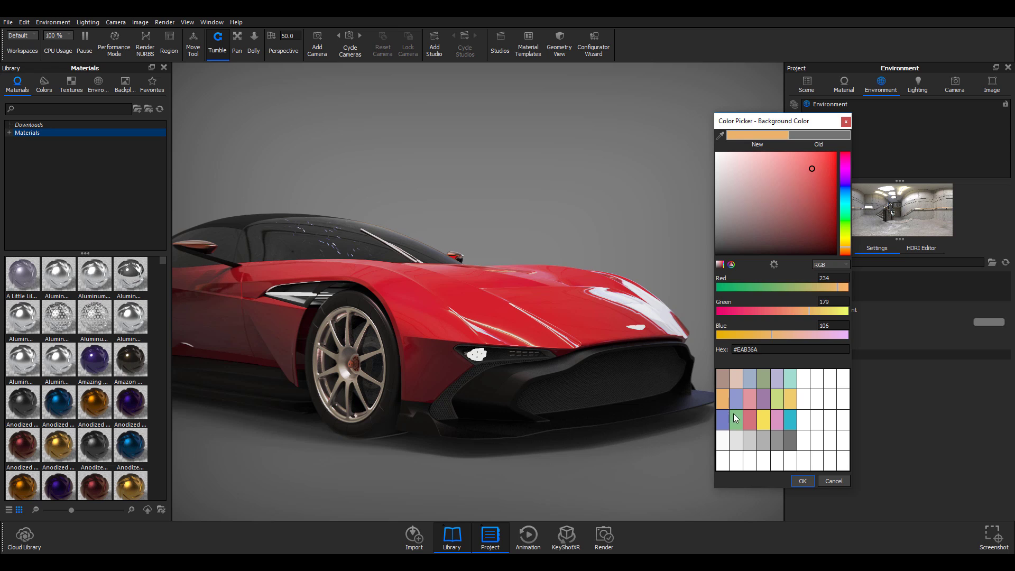
click(801, 481)
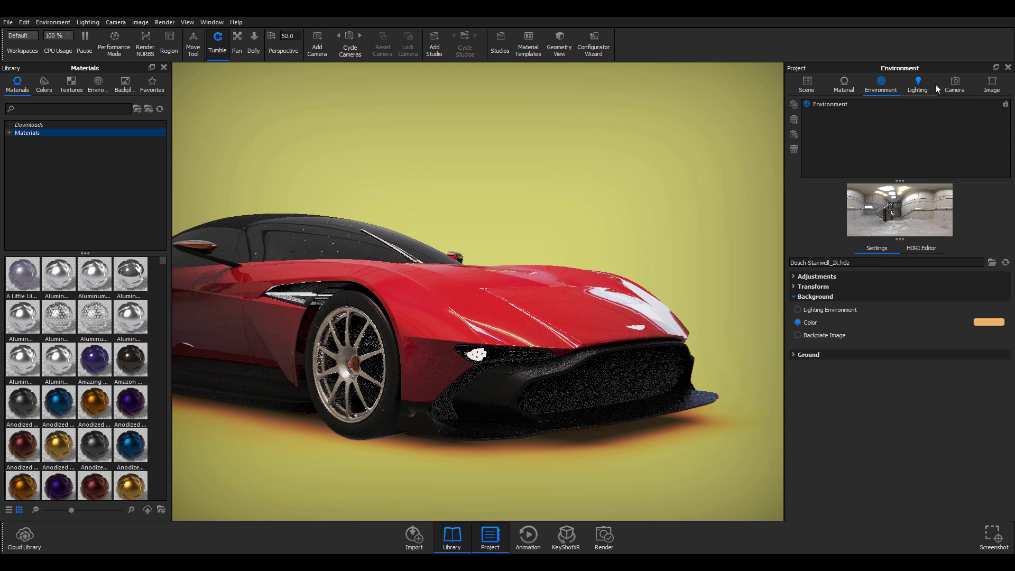
Step: Flip between Default, Image Style 1 and Image Style 2 renders, finishing with Image Style 1 active
click(991, 85)
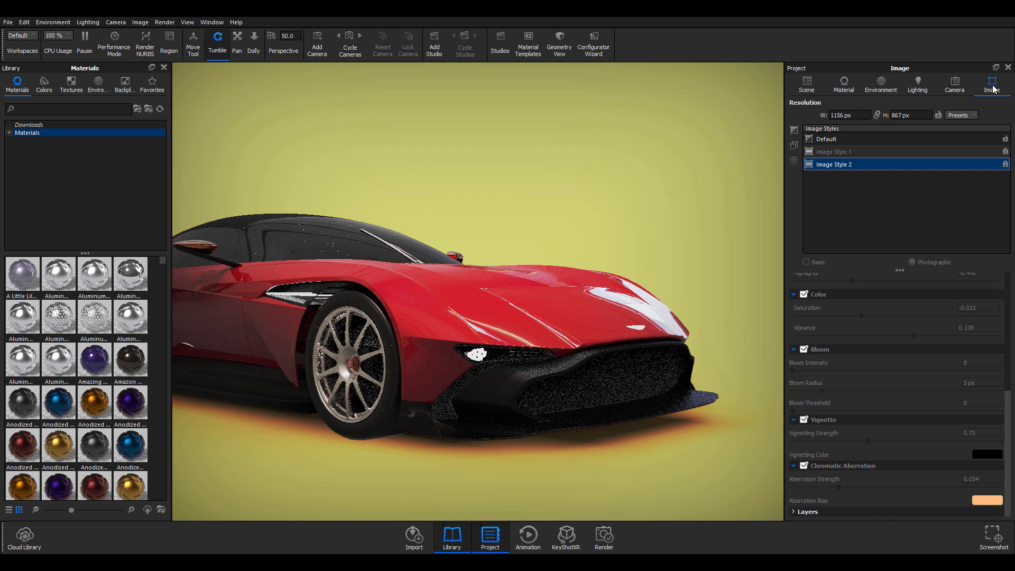
click(844, 152)
click(848, 165)
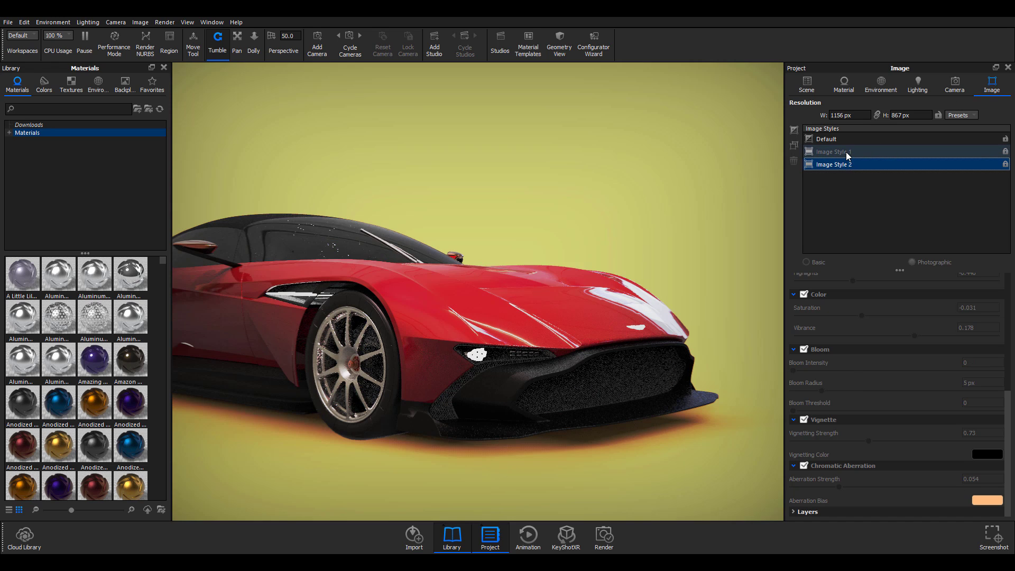
click(848, 154)
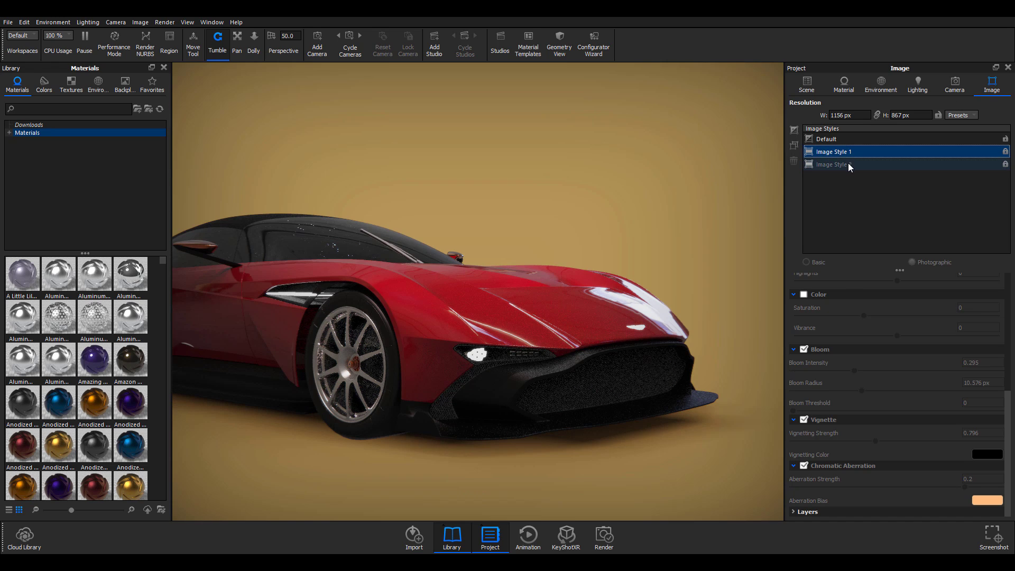
click(834, 139)
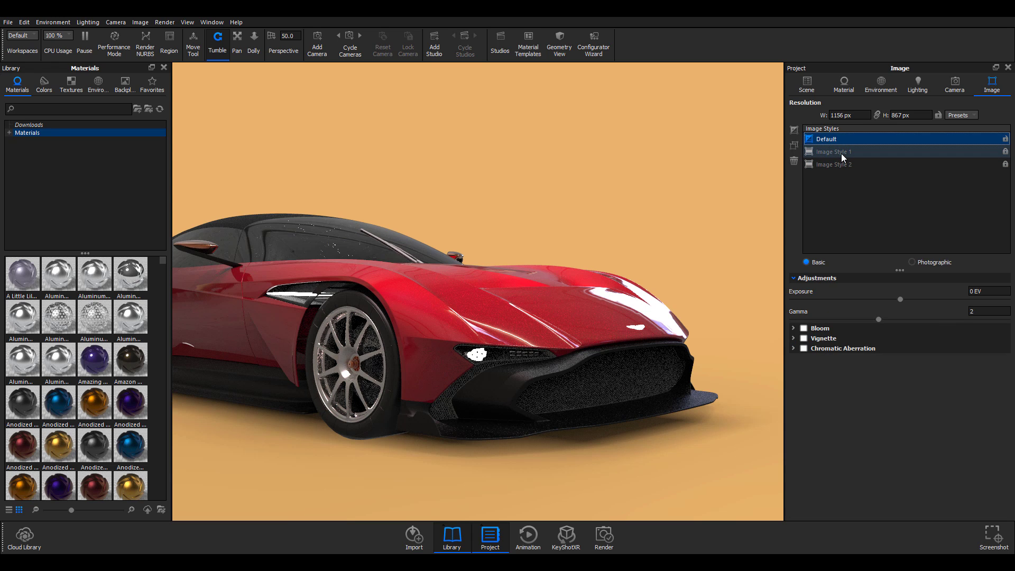
click(841, 153)
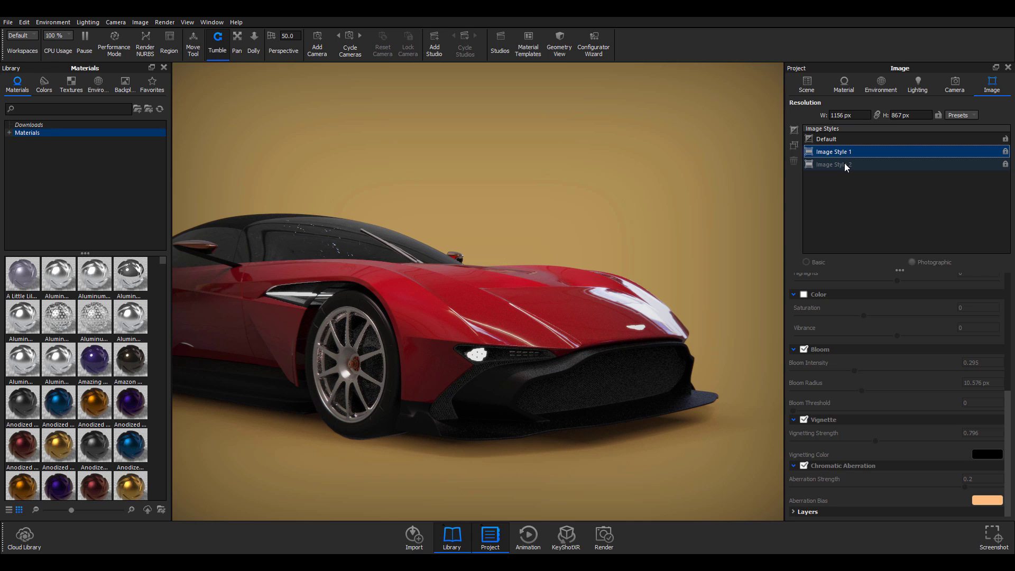
click(845, 165)
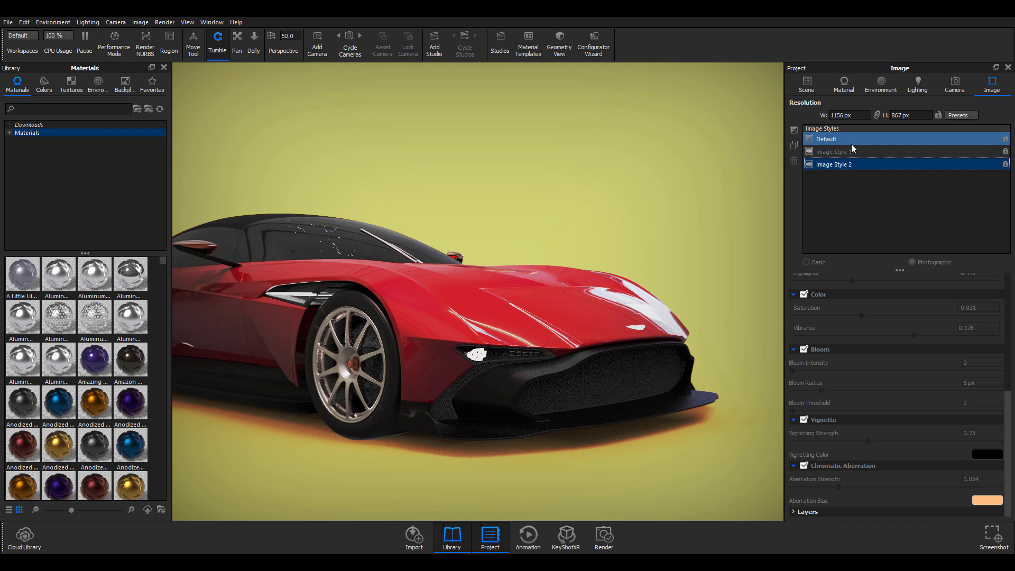
click(858, 151)
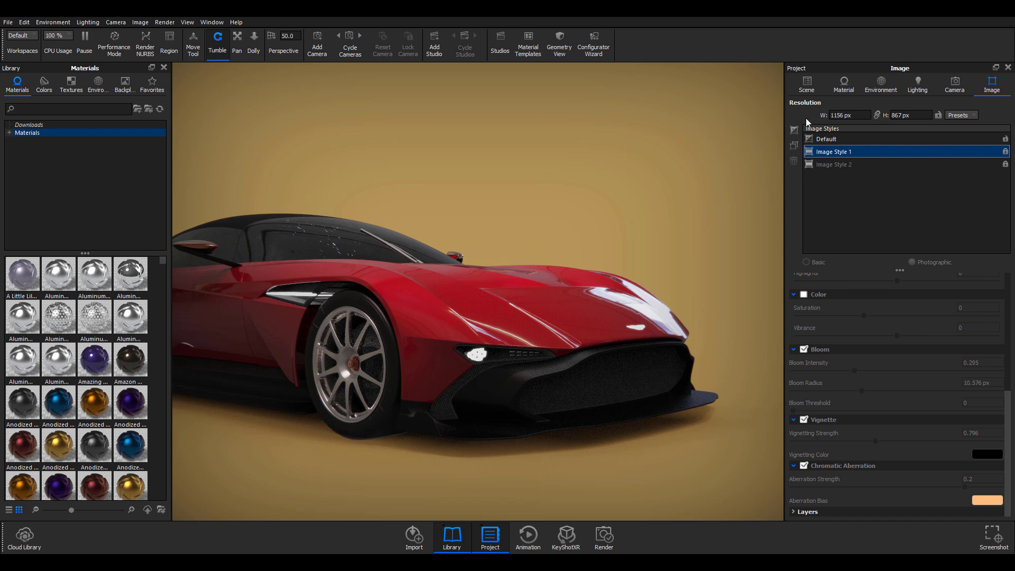
click(819, 139)
click(827, 164)
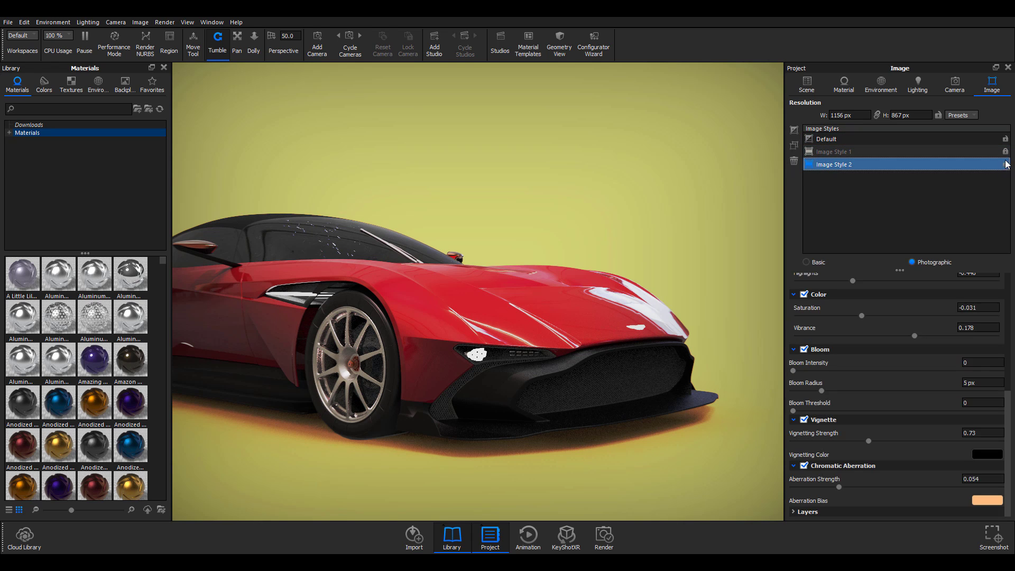
click(999, 151)
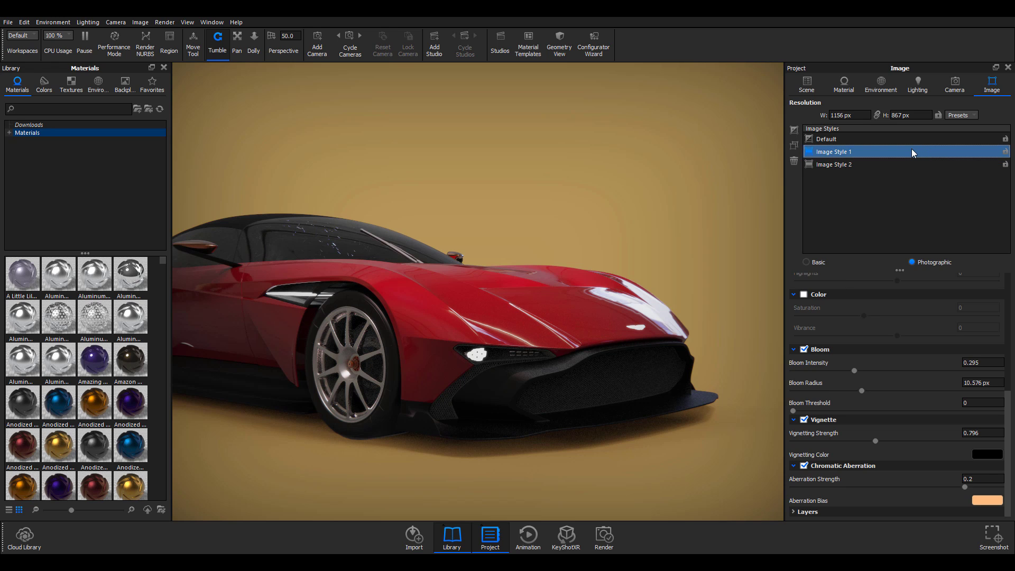
Step: Delete Image Style 1 and Image Style 2 so only the Default style remains
key(Delete)
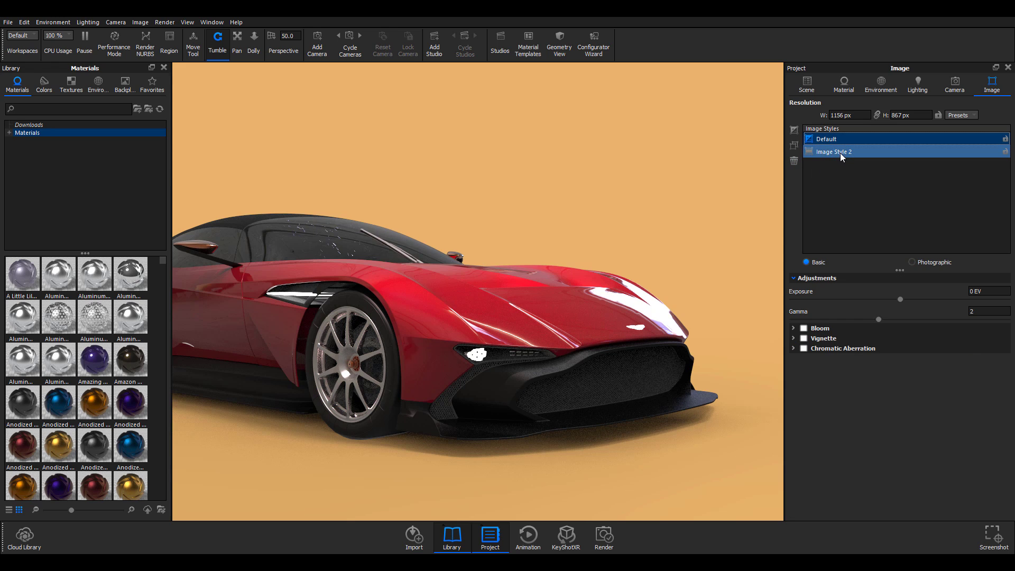
click(841, 153)
click(794, 161)
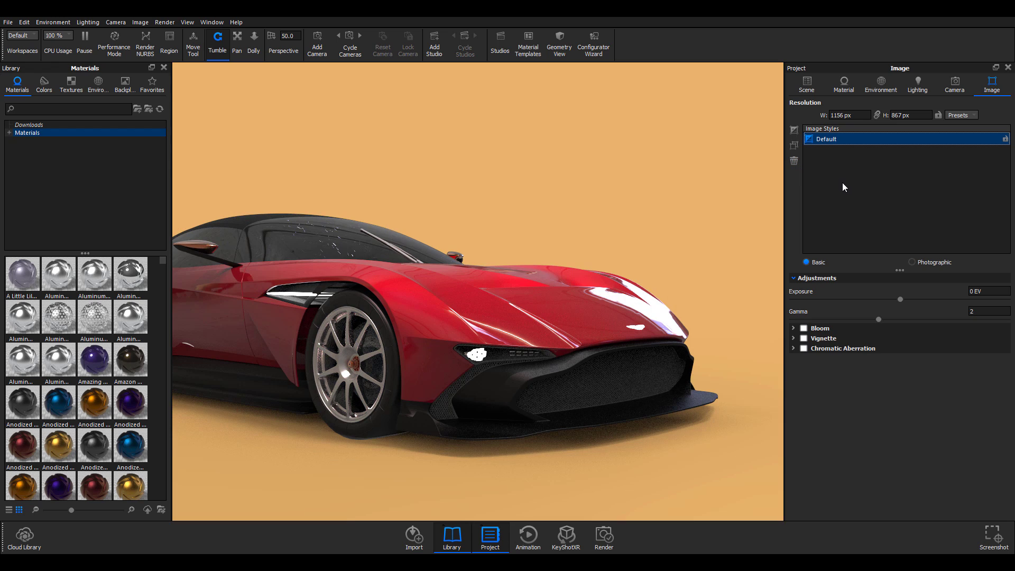